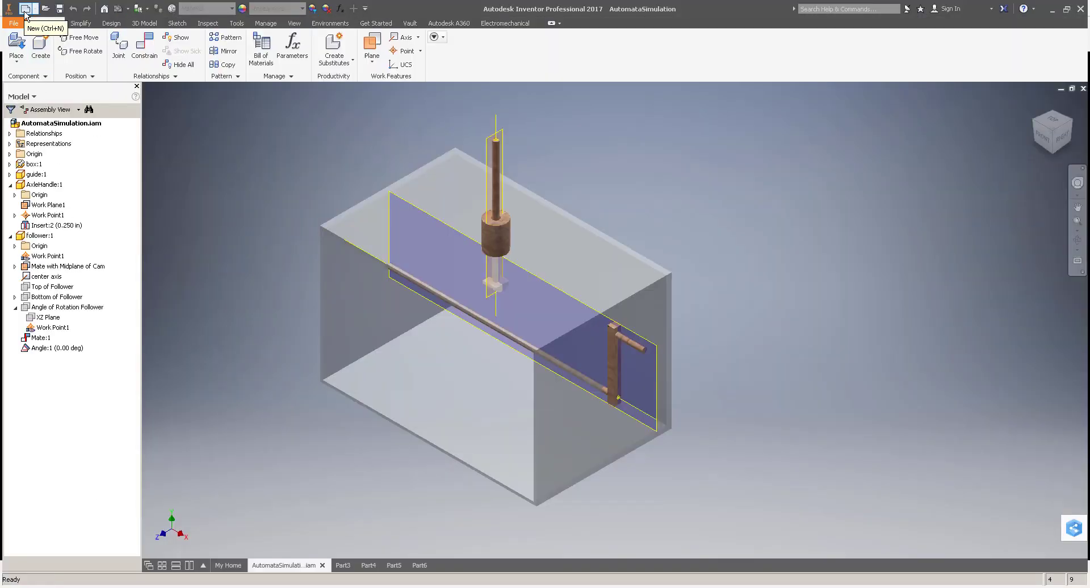
Step: Create a new part, Part9, from the Standard.ipt template
{"action": "left_click", "coordinate": [25, 9]}
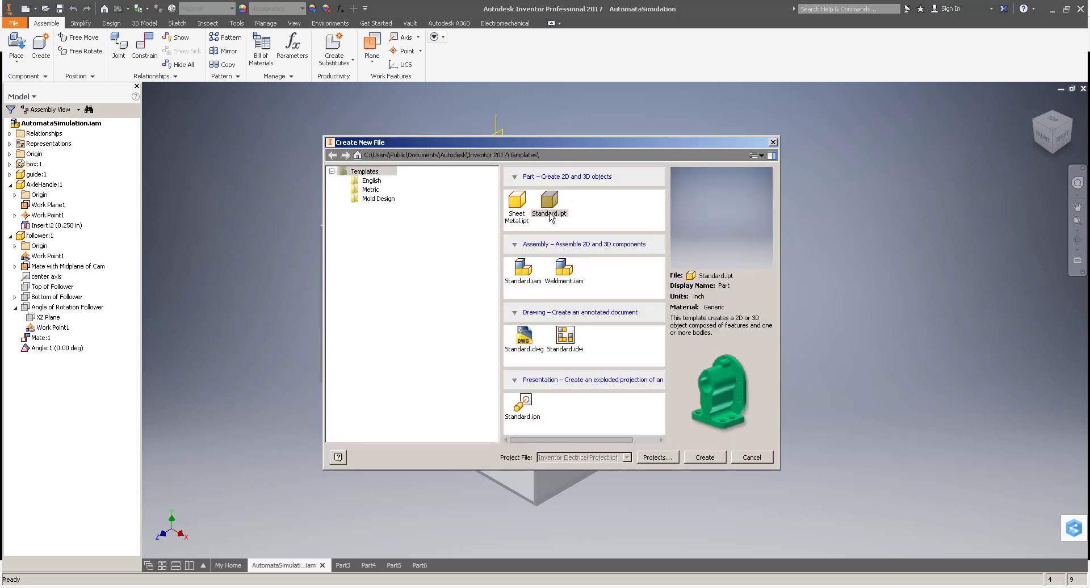
{"action": "left_click", "coordinate": [548, 200]}
{"action": "double_click", "coordinate": [546, 204]}
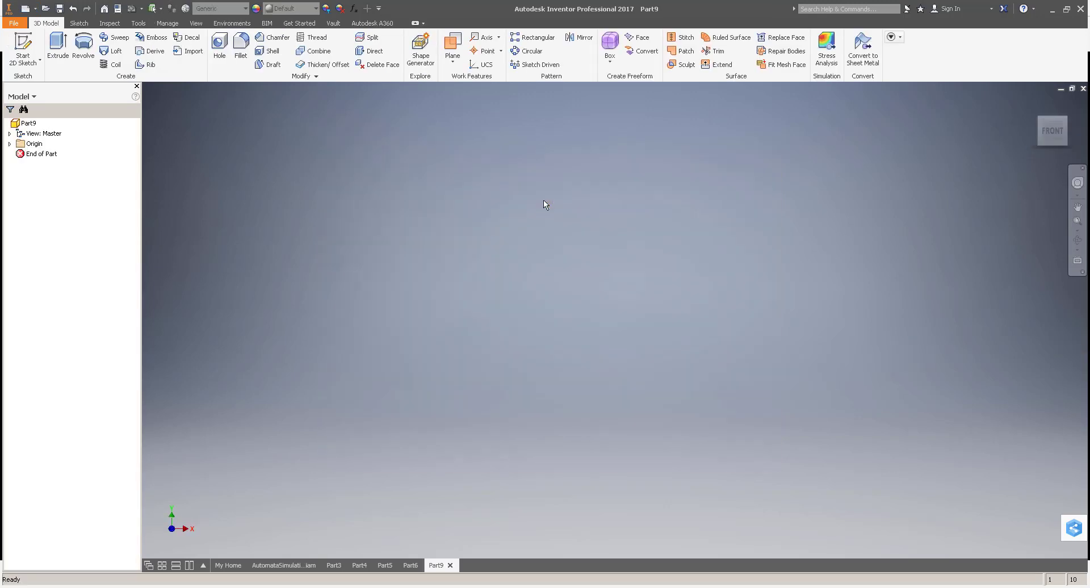
Step: Start Sketch1 on the XY plane
{"action": "left_click", "coordinate": [31, 43]}
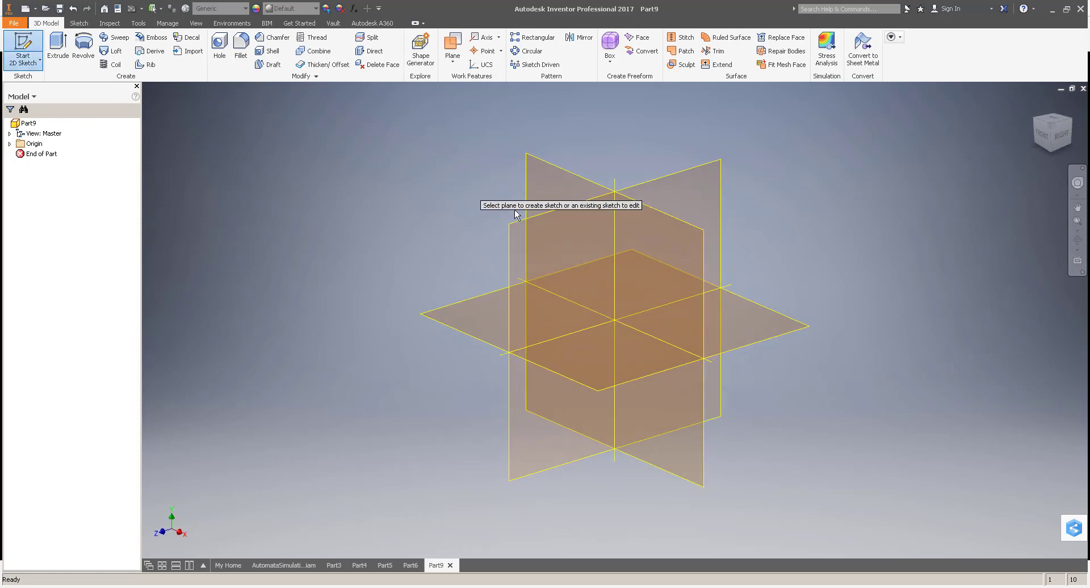
{"action": "left_click", "coordinate": [669, 224]}
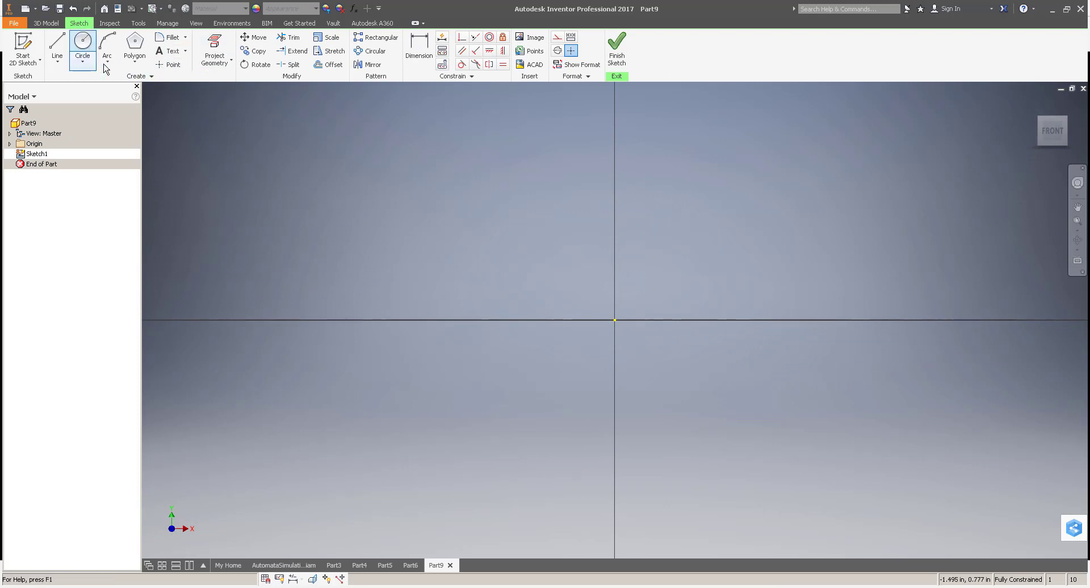
Step: Draw a 6-sided circumscribed polygon centred on the sketch origin
{"action": "left_click", "coordinate": [133, 61]}
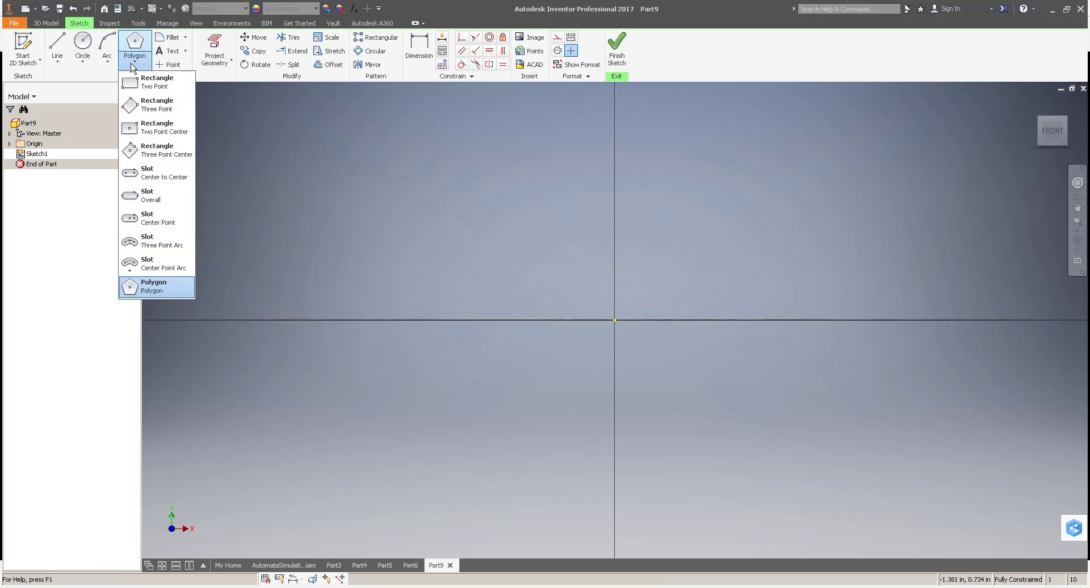
{"action": "left_click", "coordinate": [144, 292]}
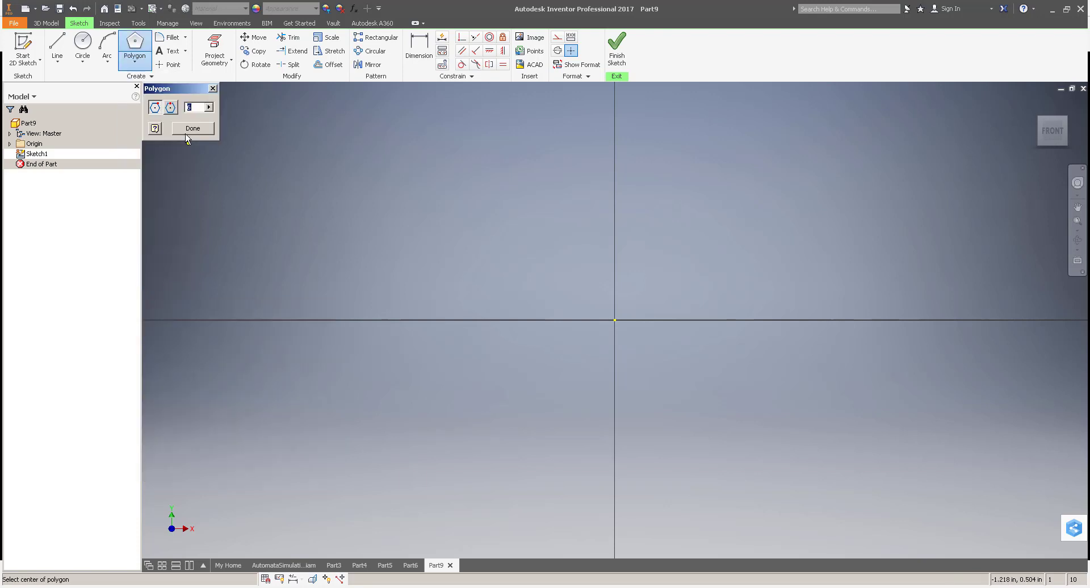
{"action": "type", "text": "6"}
{"action": "left_click", "coordinate": [175, 108]}
{"action": "left_click", "coordinate": [614, 320]}
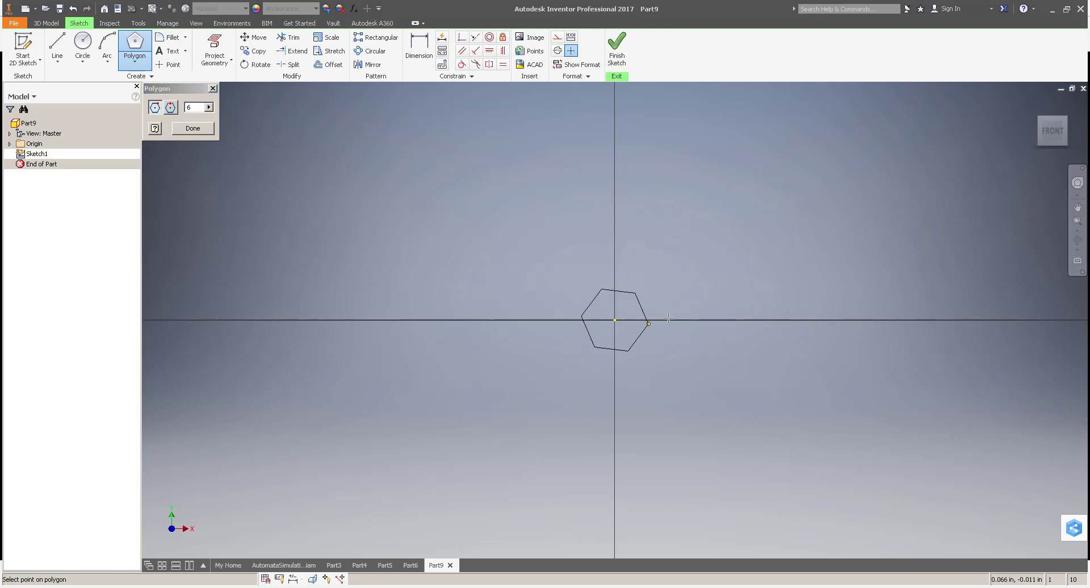
{"action": "left_click", "coordinate": [772, 228]}
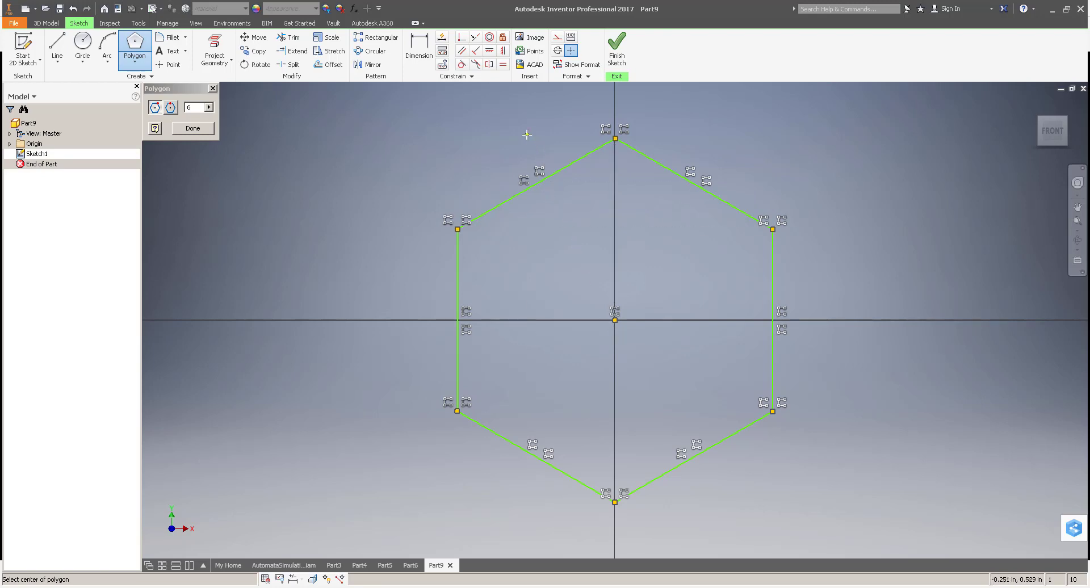
Step: Enlarge the hexagon by dragging its upper-right edge outward
{"action": "key", "text": "Escape"}
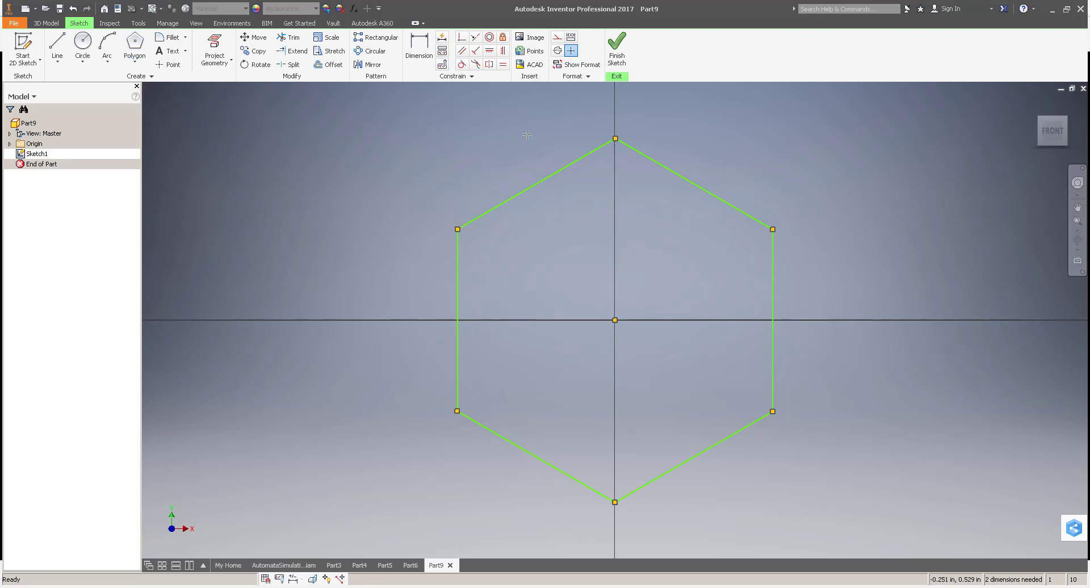
{"action": "left_click", "coordinate": [616, 141]}
{"action": "left_click", "coordinate": [669, 161]}
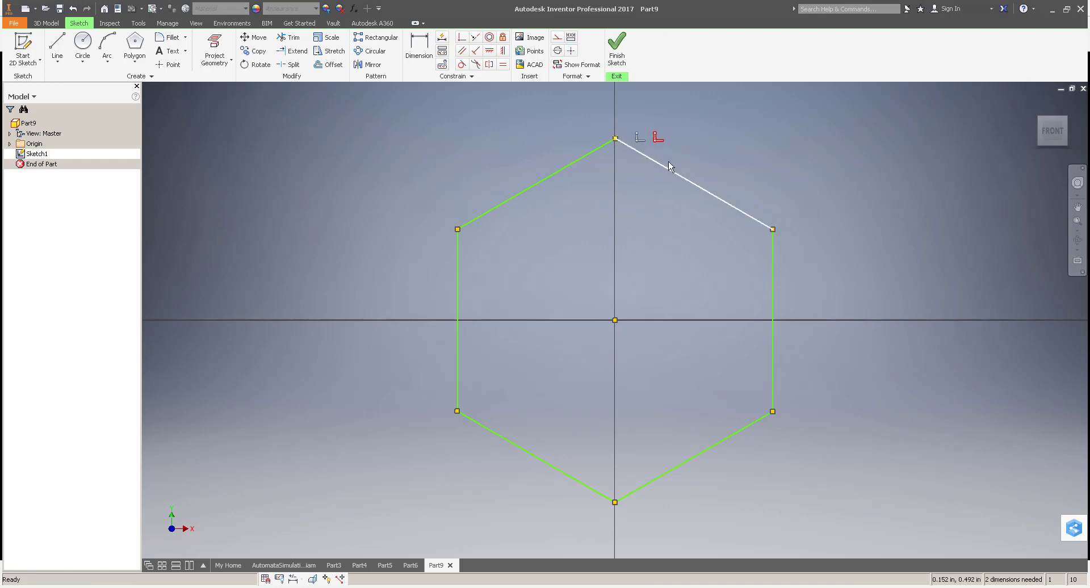
{"action": "left_click_drag", "start_coordinate": [662, 162], "coordinate": [627, 137]}
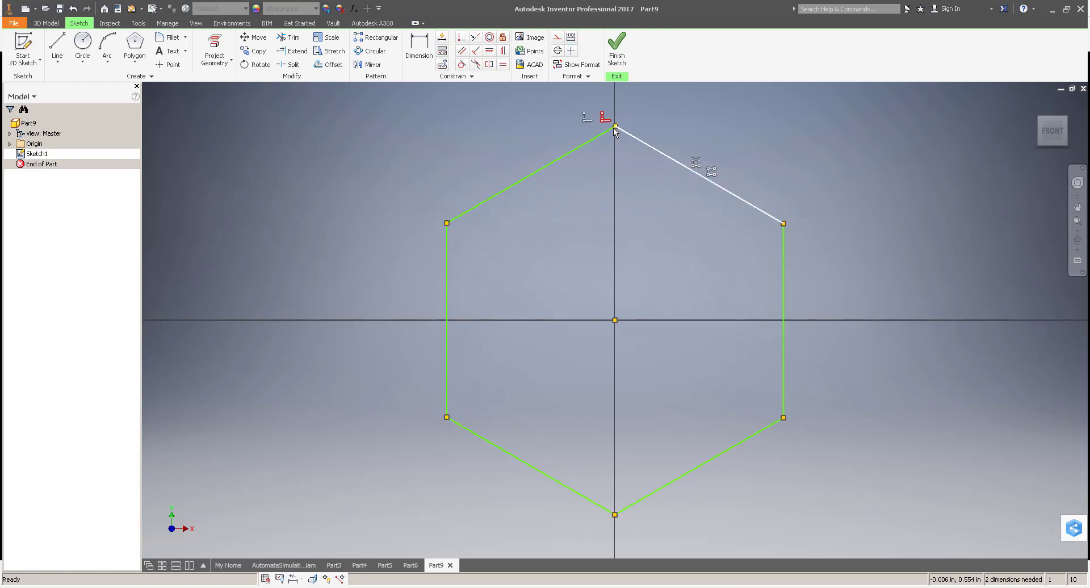
Step: Constrain the hexagon's top vertex vertically above the centre point
{"action": "left_click", "coordinate": [503, 52]}
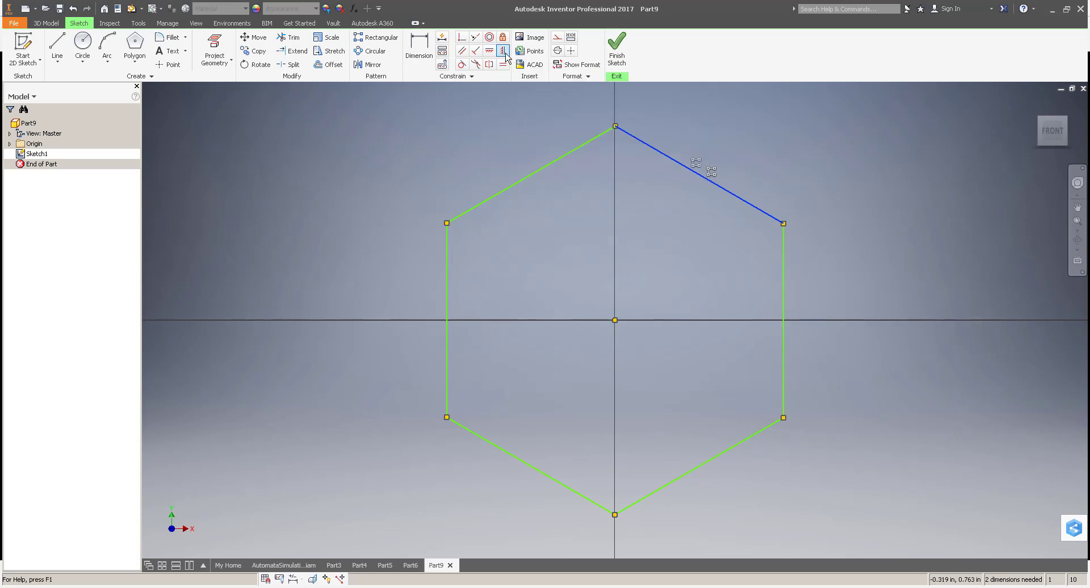
{"action": "left_click", "coordinate": [615, 126]}
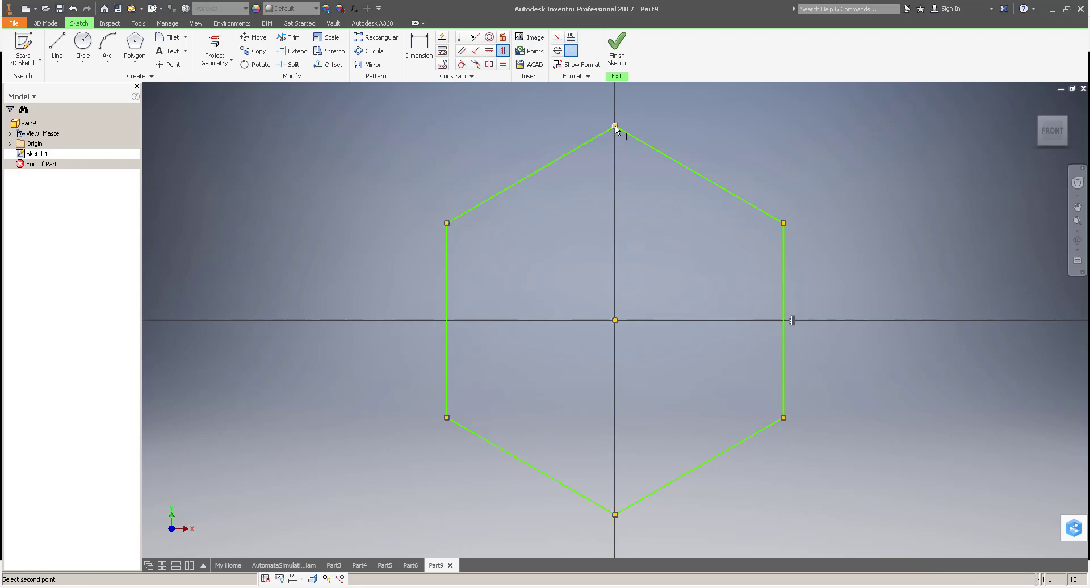
{"action": "left_click", "coordinate": [615, 320]}
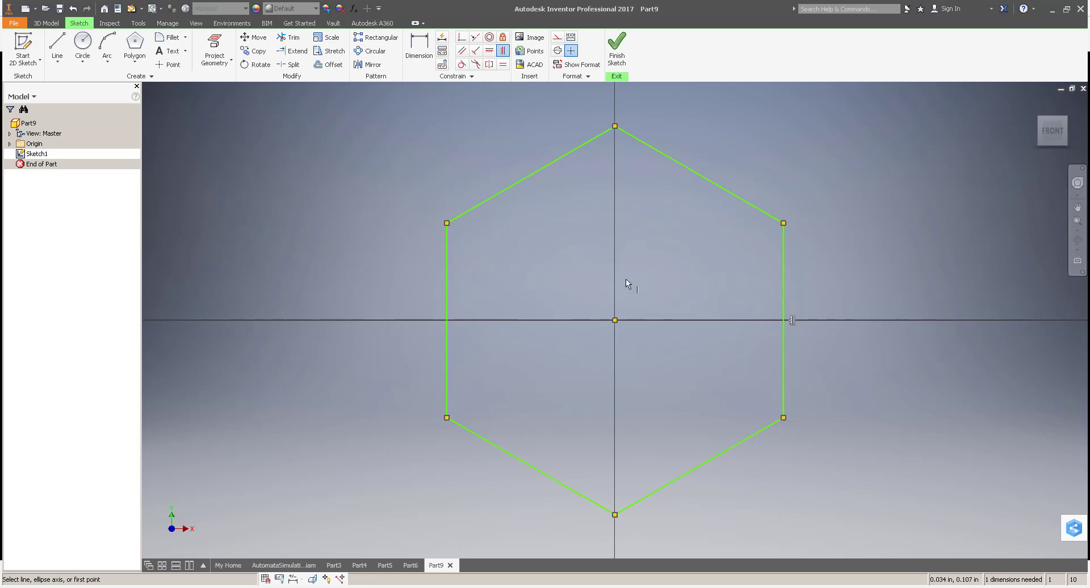
Step: Dimension the centre-to-top-vertex distance as 1.000 in to fully constrain the hexagon
{"action": "right_click", "coordinate": [587, 253]}
{"action": "left_click", "coordinate": [562, 270]}
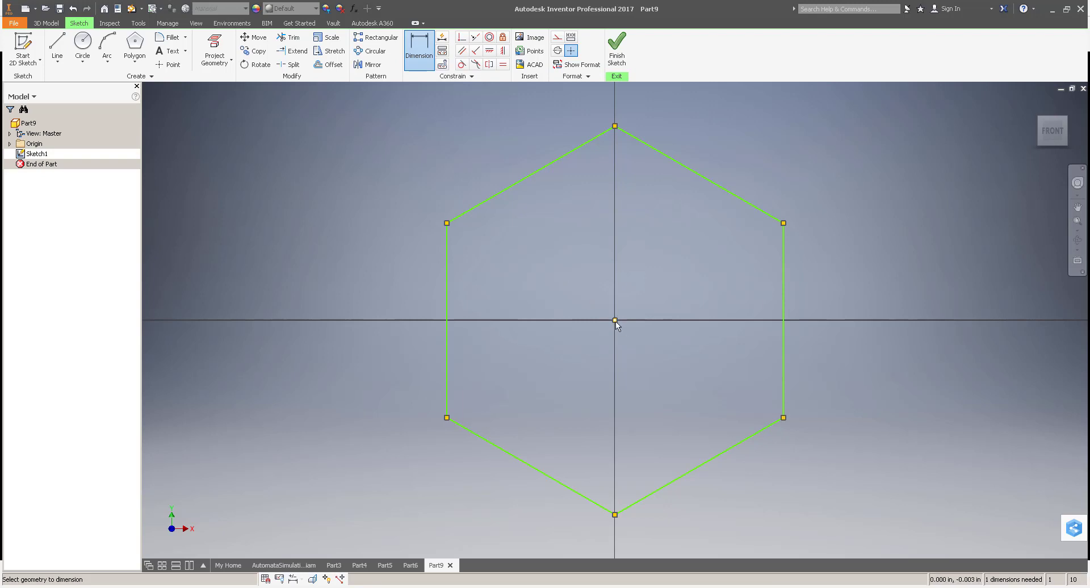
{"action": "left_click", "coordinate": [615, 126]}
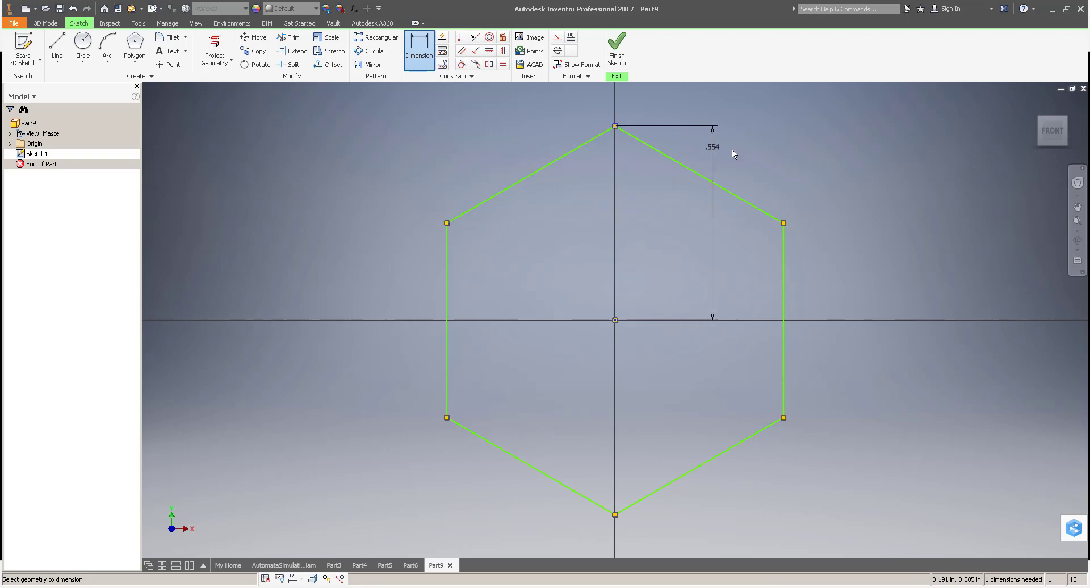
{"action": "left_click", "coordinate": [817, 201]}
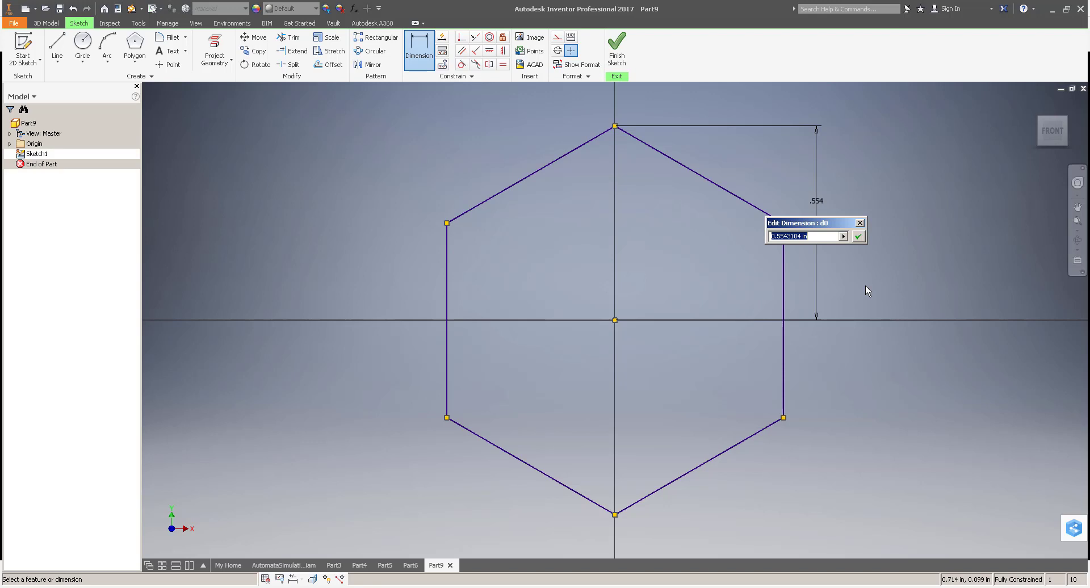
{"action": "type", "text": "1"}
{"action": "key", "text": "Return"}
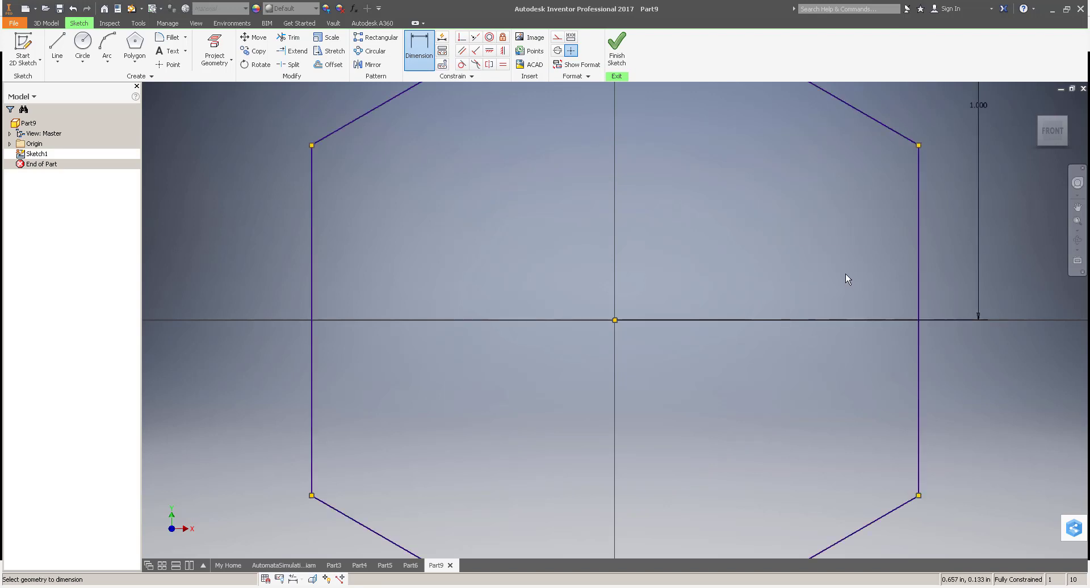
{"action": "key", "text": "Home"}
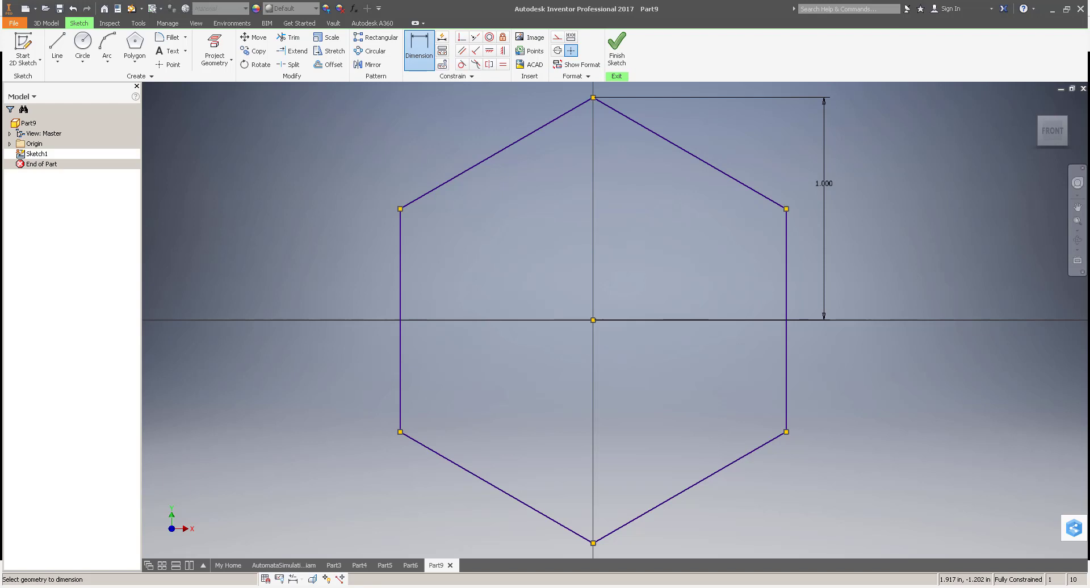
{"action": "key", "text": "e"}
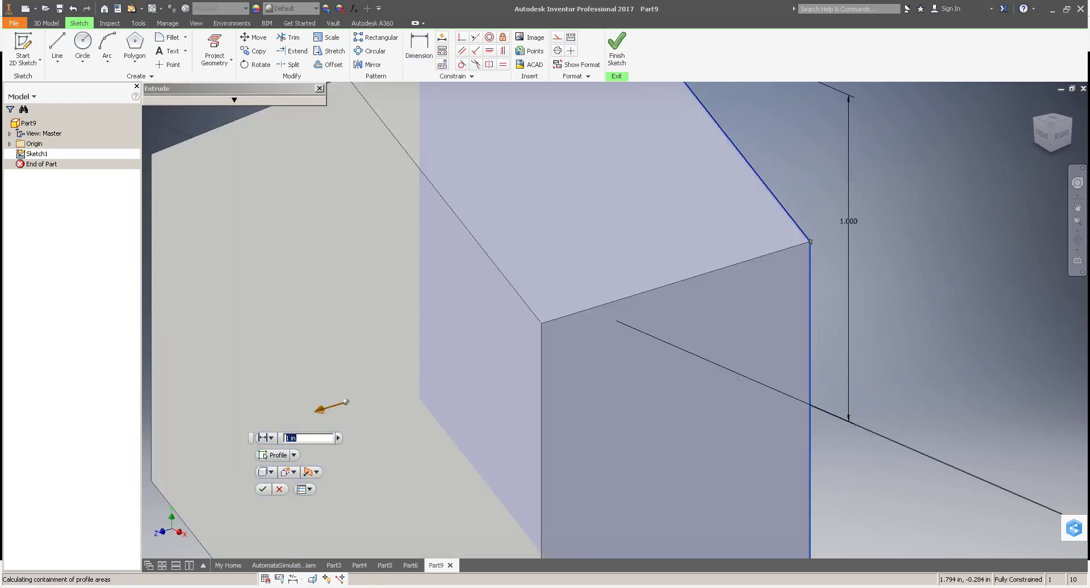
Step: Extrude the hexagon profile 3/16 in to create Extrusion1
{"action": "type", "text": "3/"}
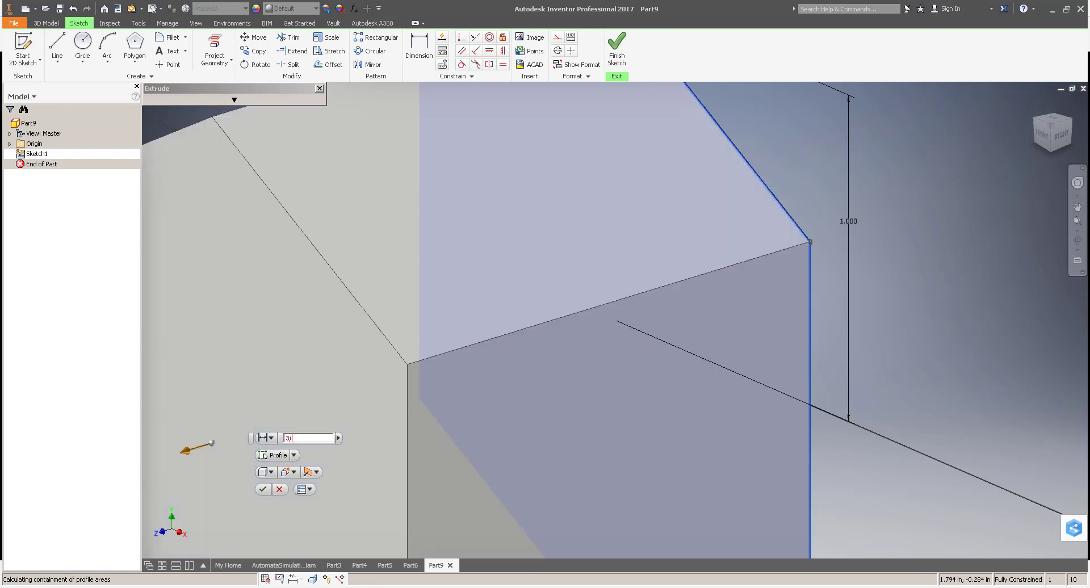
{"action": "type", "text": "12"}
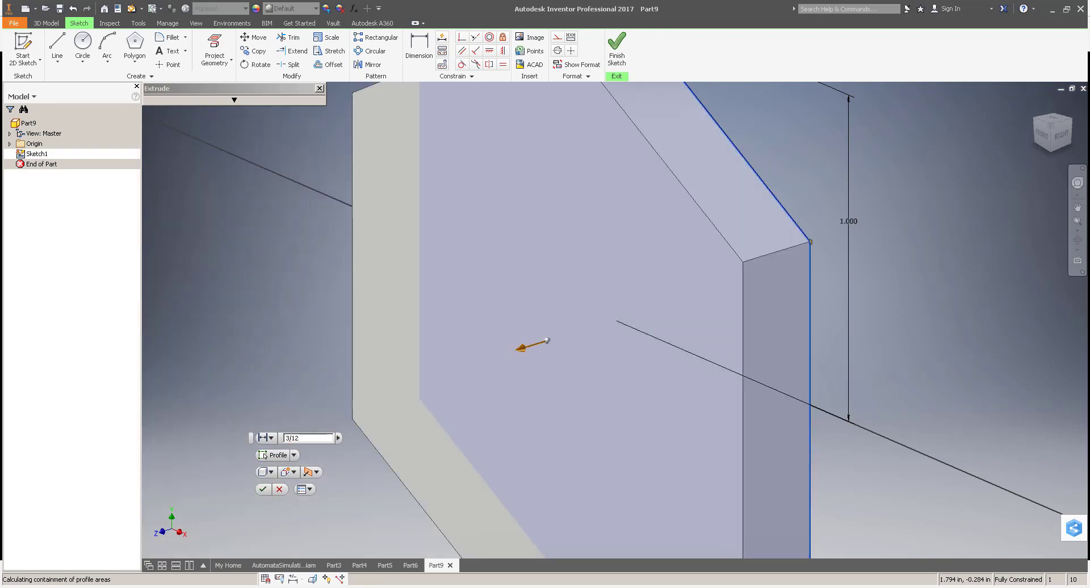
{"action": "key", "text": "BackSpace"}
{"action": "type", "text": "6"}
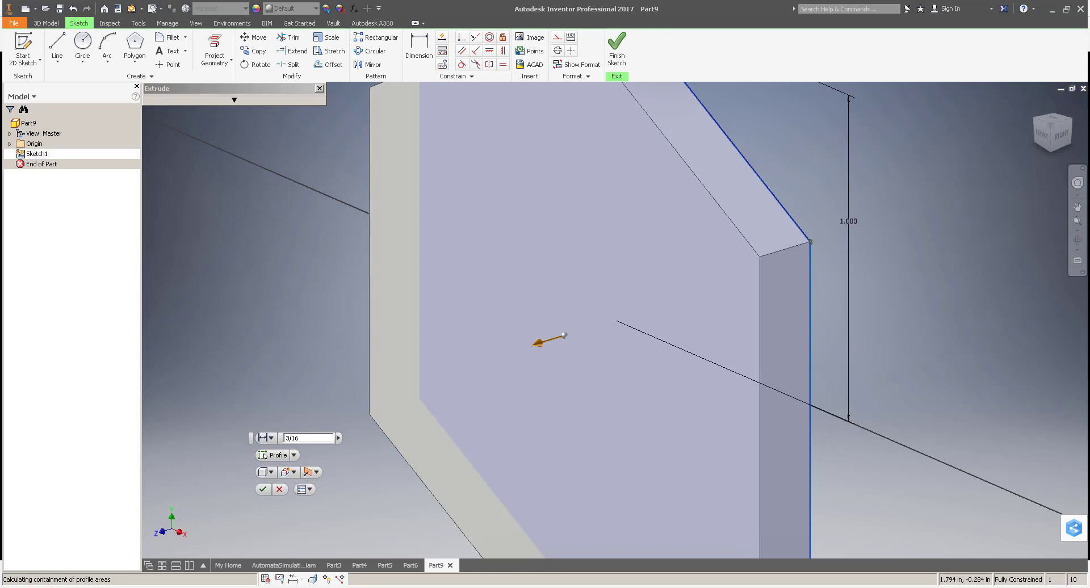
{"action": "key", "text": "Return"}
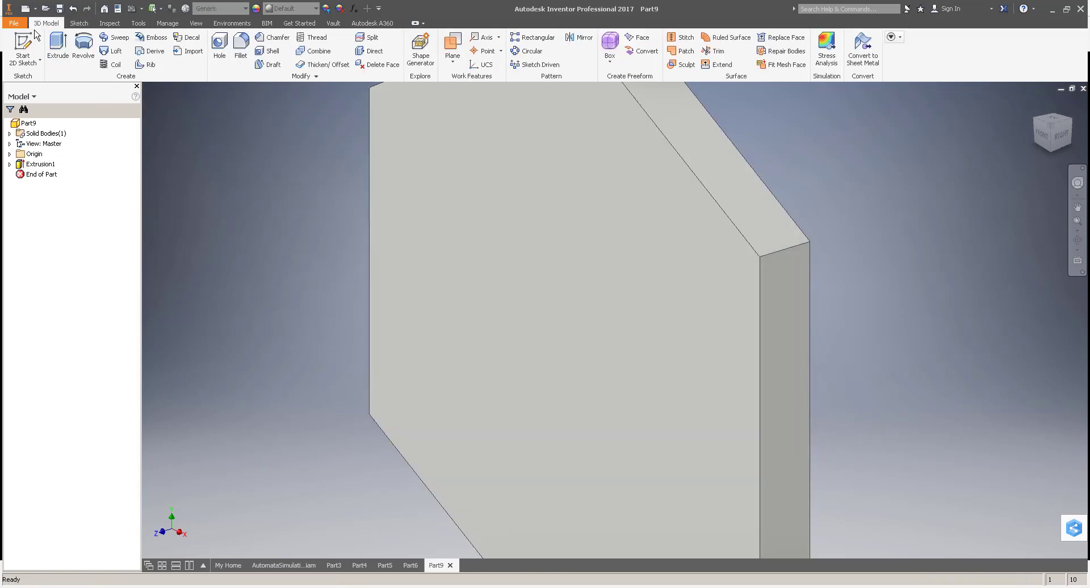
Step: Start Sketch2 on the plate's front face and place a point at its centre
{"action": "left_click", "coordinate": [34, 36]}
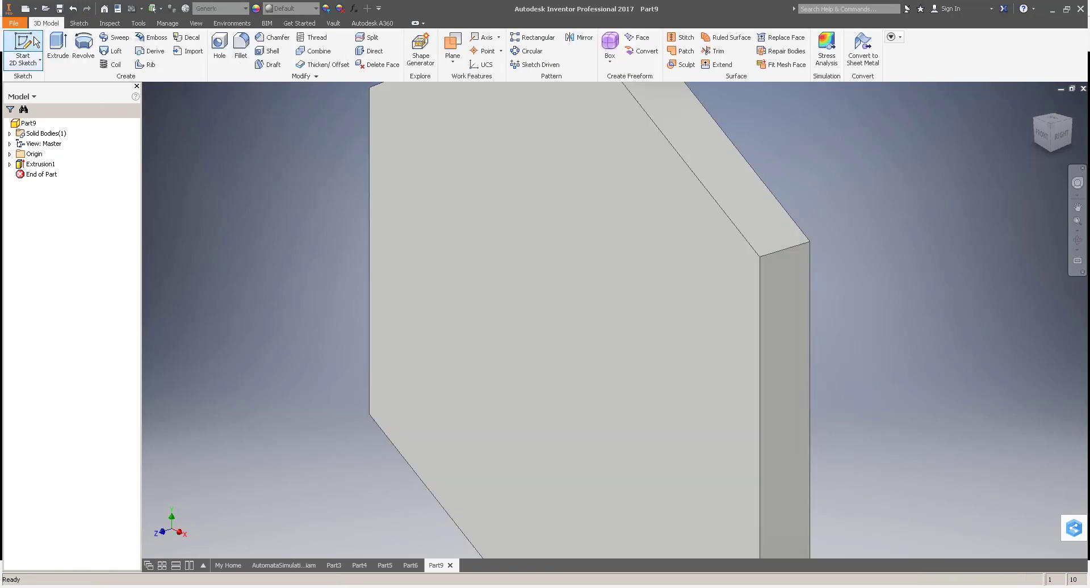
{"action": "left_click", "coordinate": [622, 240]}
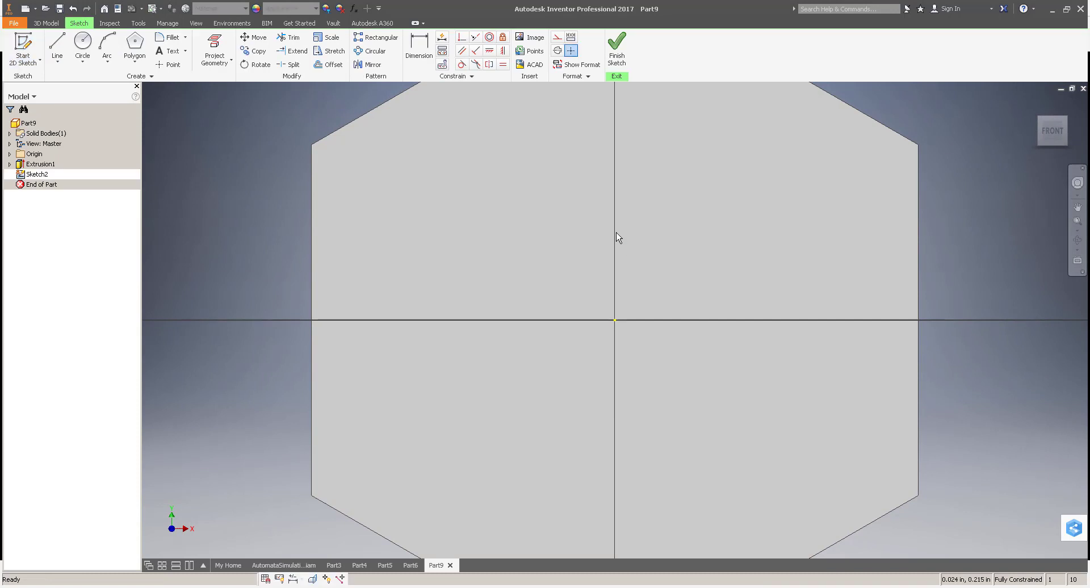
{"action": "left_click", "coordinate": [167, 66]}
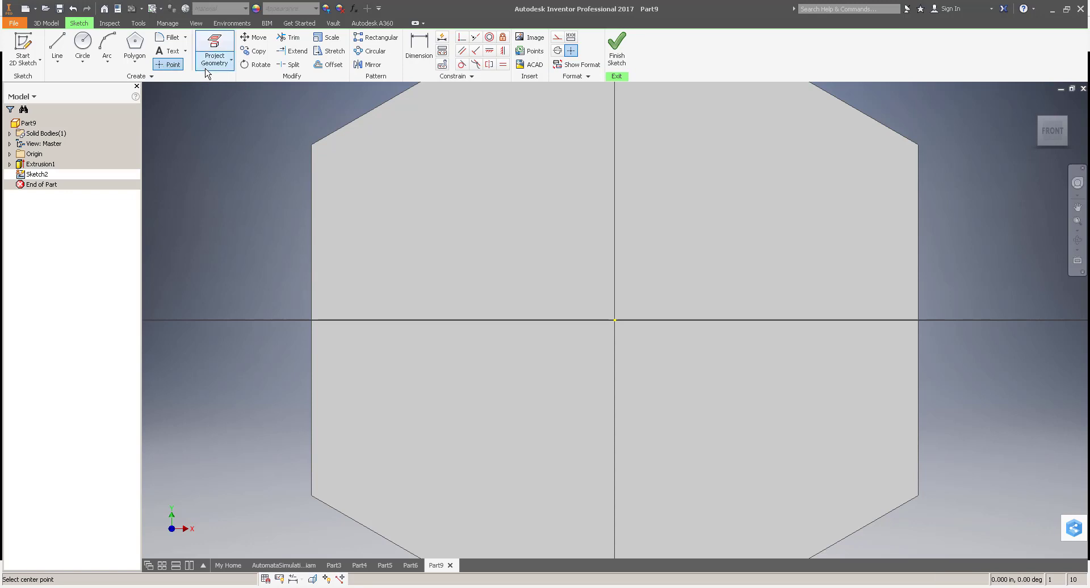
{"action": "left_click", "coordinate": [615, 320]}
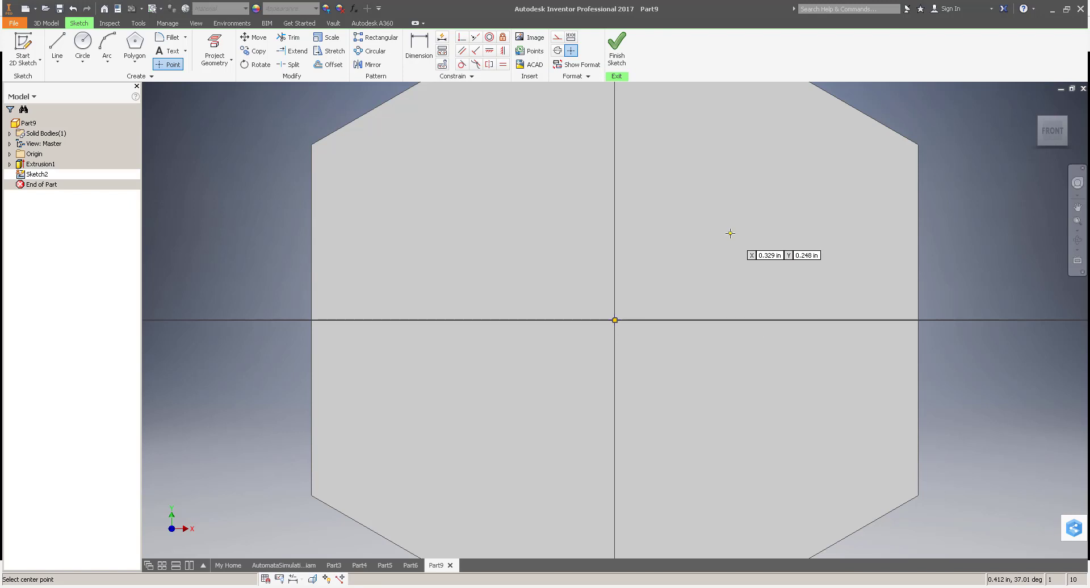
{"action": "left_click", "coordinate": [832, 175]}
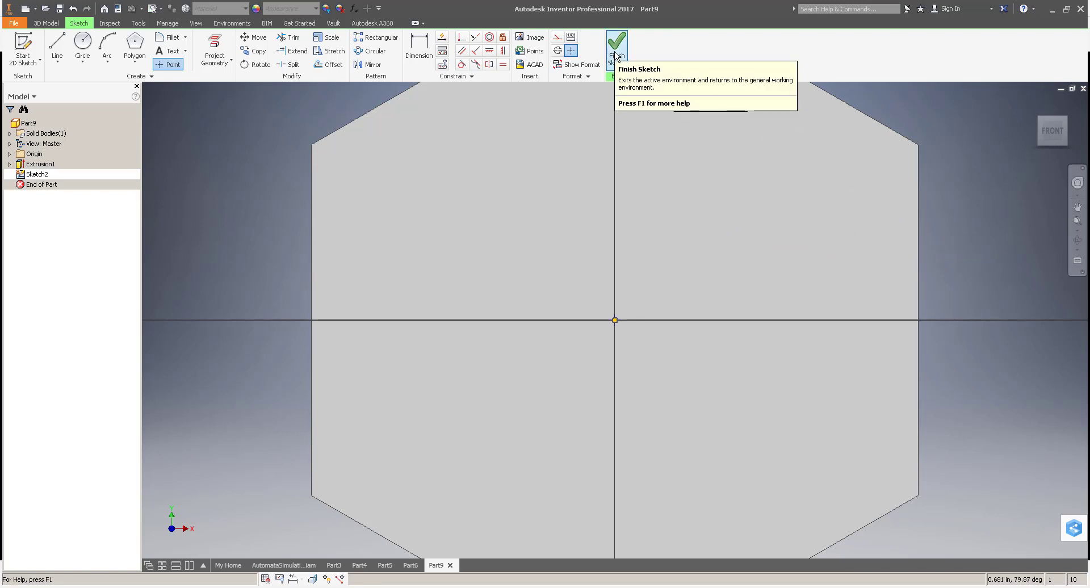
{"action": "left_click", "coordinate": [414, 59]}
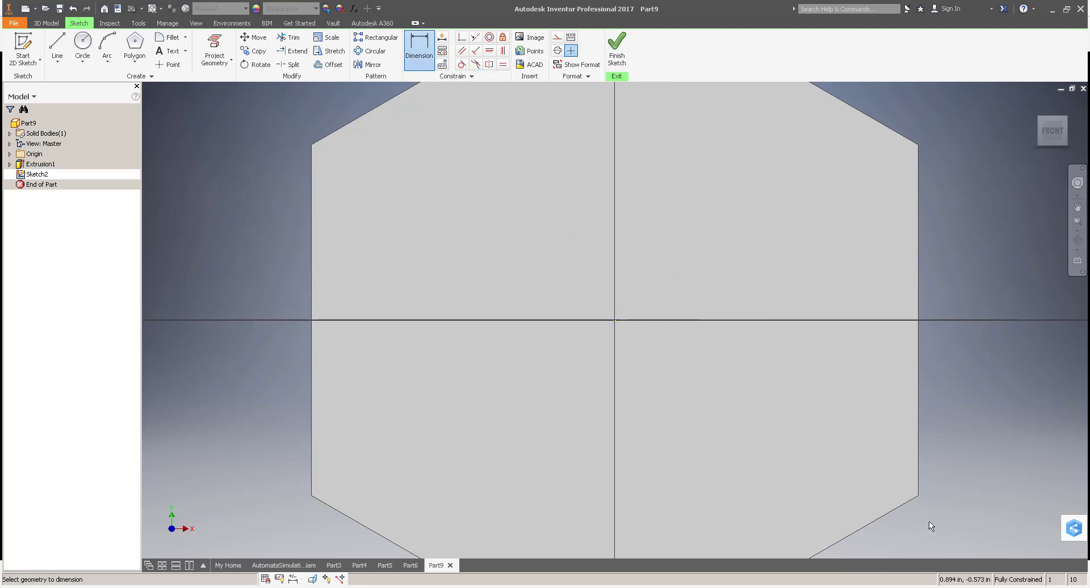
{"action": "scroll", "coordinate": [601, 331], "scroll_direction": "up", "scroll_amount": 2}
{"action": "scroll", "coordinate": [619, 333], "scroll_direction": "down", "scroll_amount": 3}
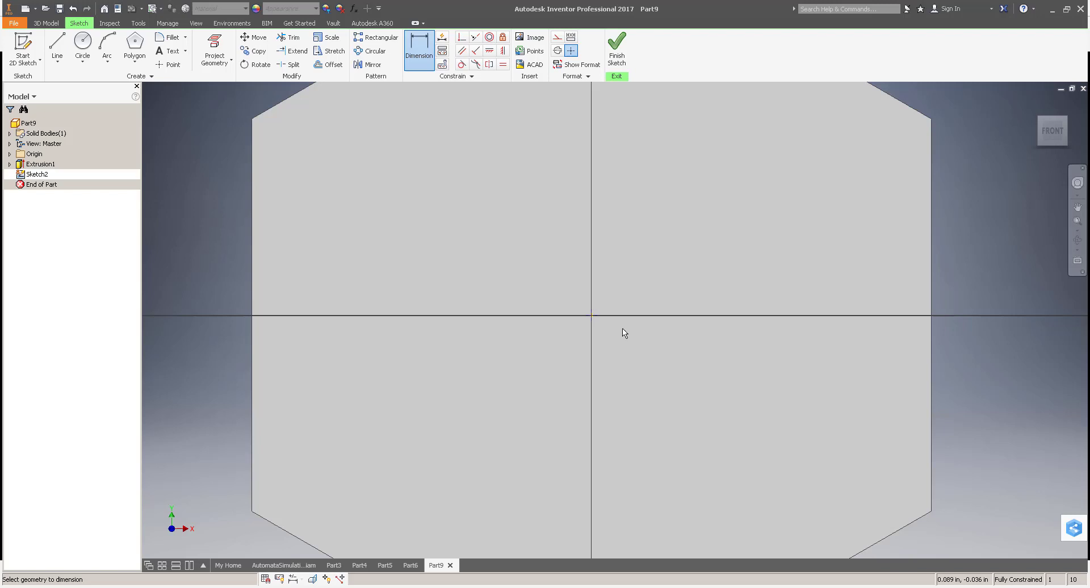
{"action": "scroll", "coordinate": [625, 333], "scroll_direction": "down", "scroll_amount": 2}
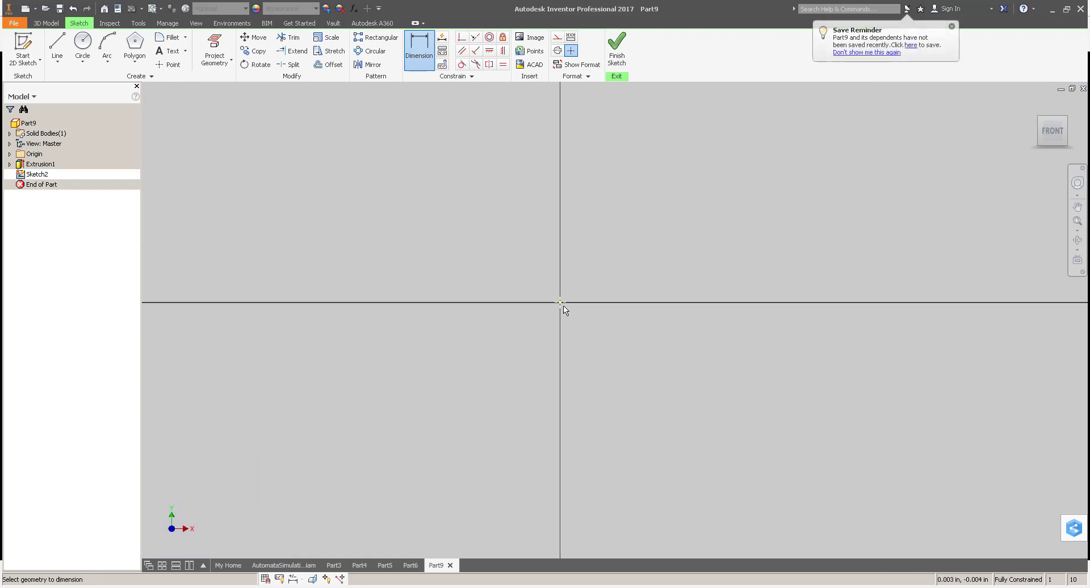
Step: Finish Sketch2 and return to the 3D model
{"action": "left_click", "coordinate": [617, 46]}
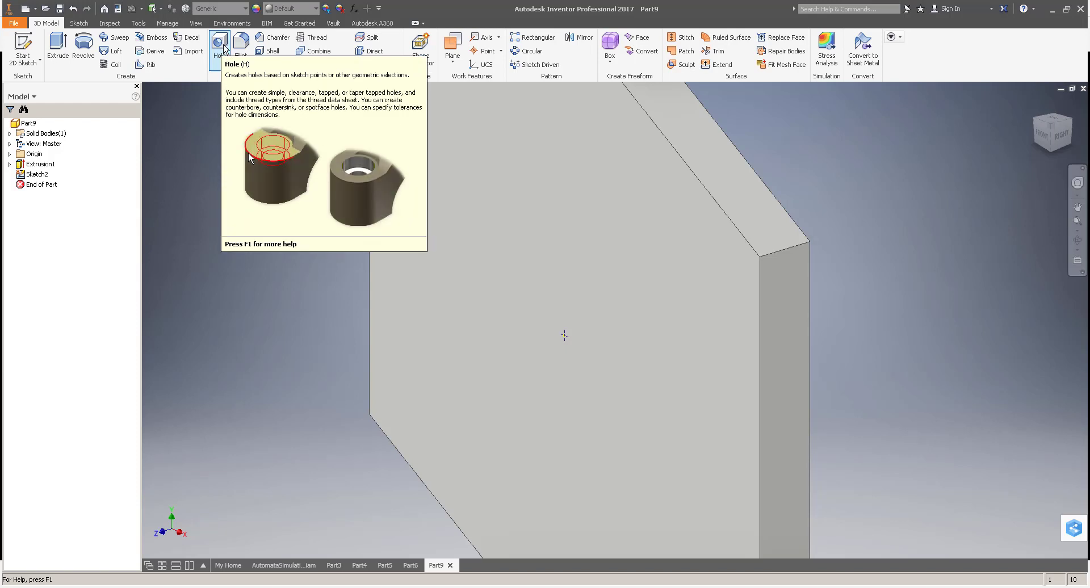
Step: Cut a 0.25 in Through All hole at the centre point, then show the home view
{"action": "left_click", "coordinate": [222, 47]}
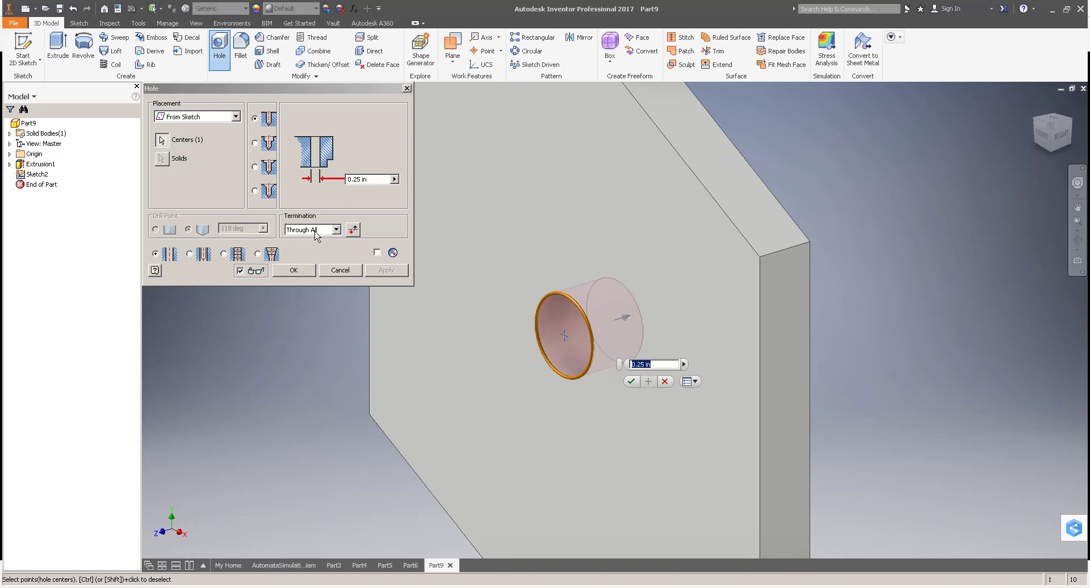
{"action": "left_click", "coordinate": [294, 270]}
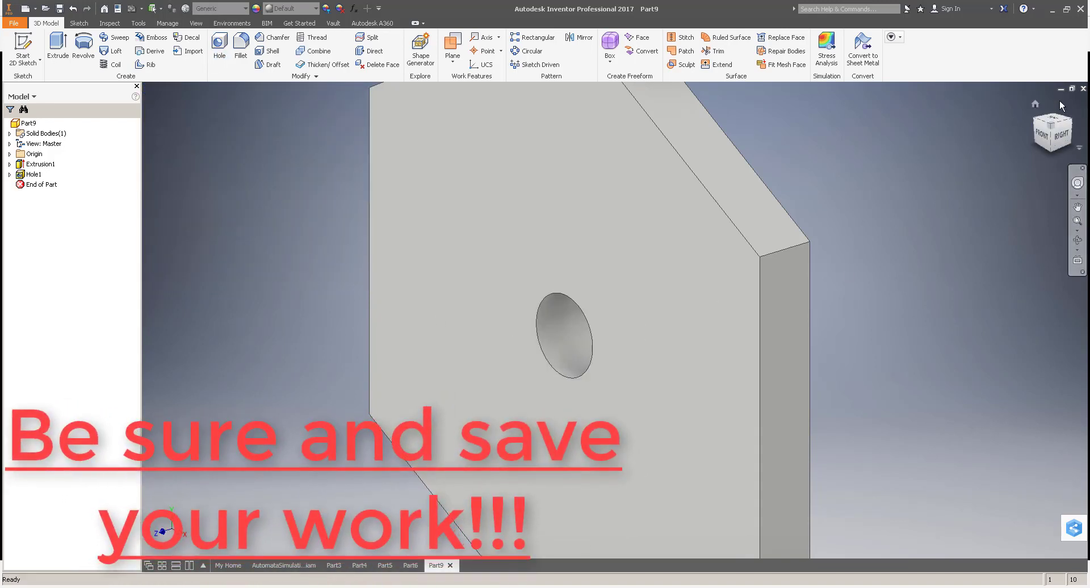
{"action": "left_click", "coordinate": [1035, 103]}
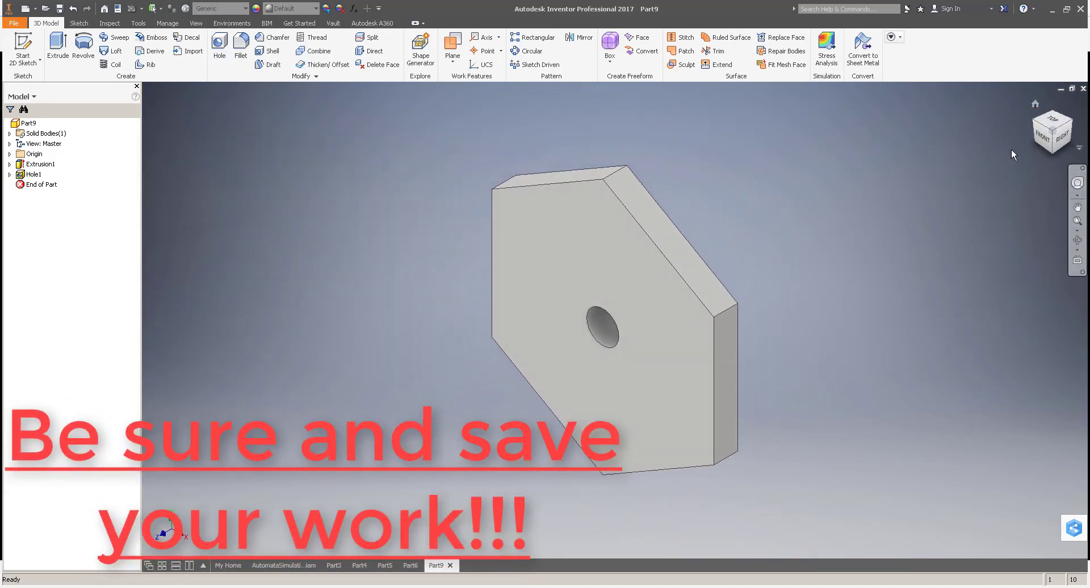